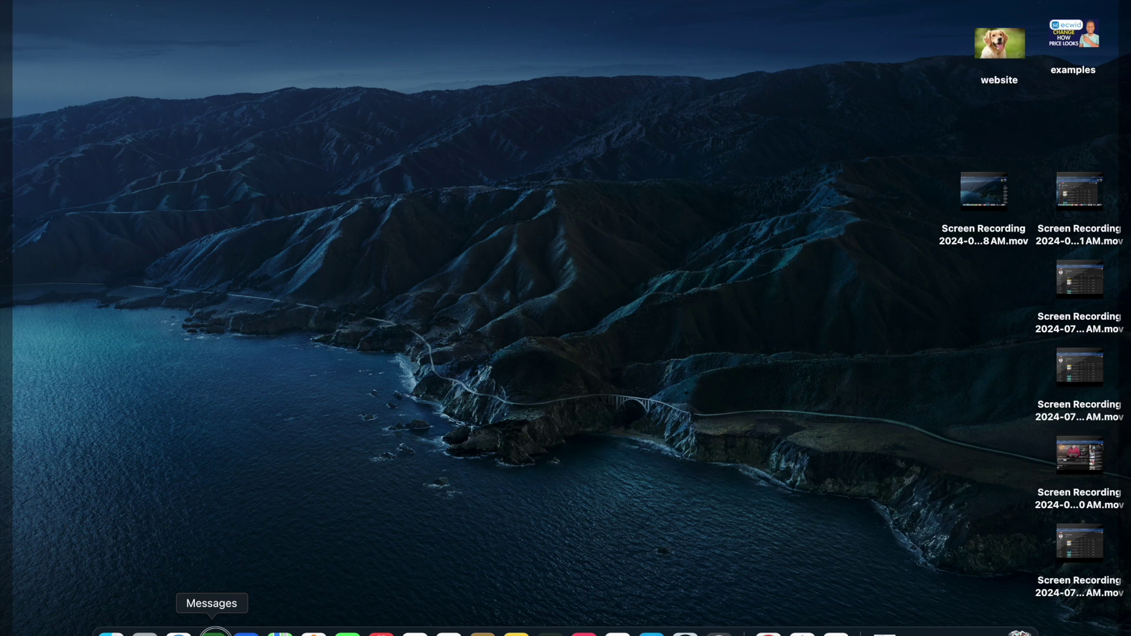
# Drag the Messages icon out of the Dock onto the desktop to remove it.
pyautogui.moveTo(211, 633); pyautogui.dragTo(416, 400)
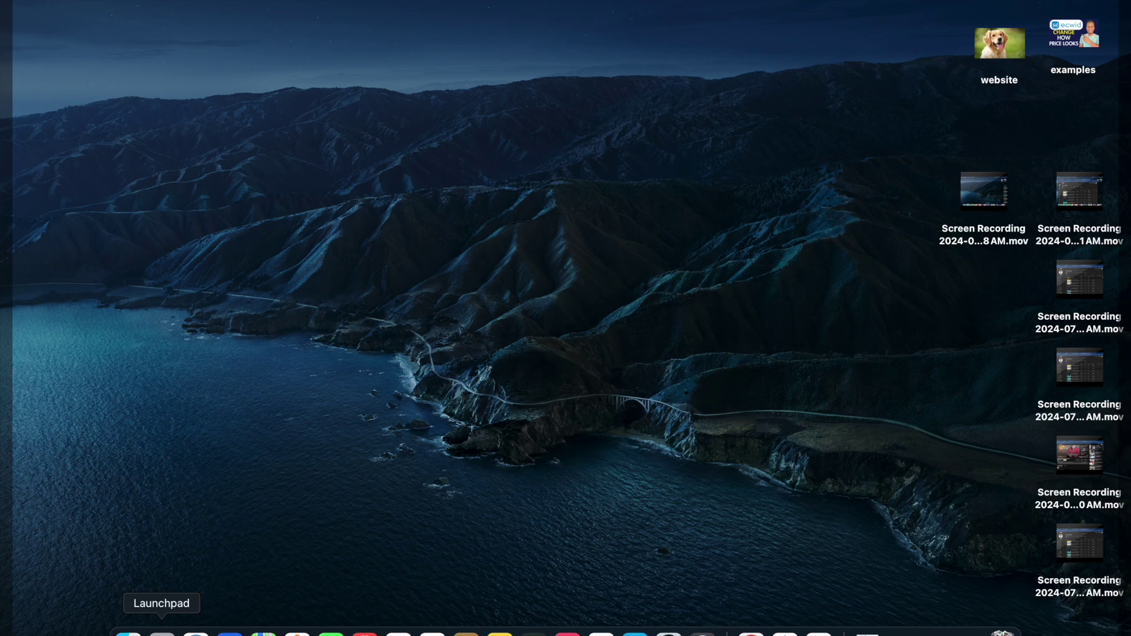
# Launch Messages from Launchpad, close its window, and bring up its Dock options.
pyautogui.click(161, 632)
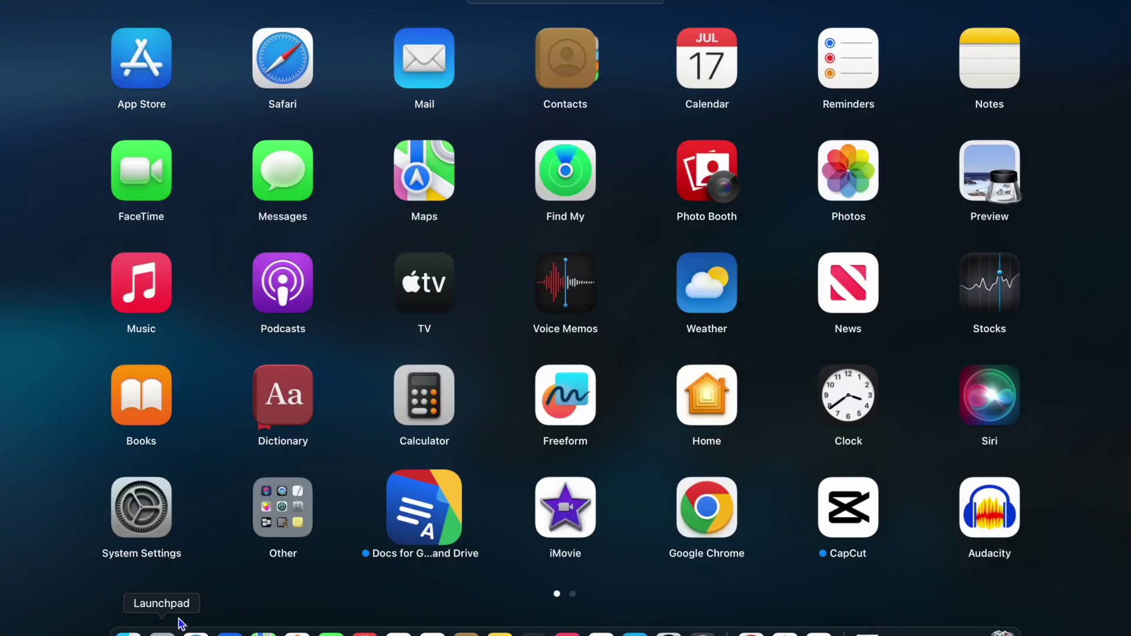
pyautogui.click(282, 170)
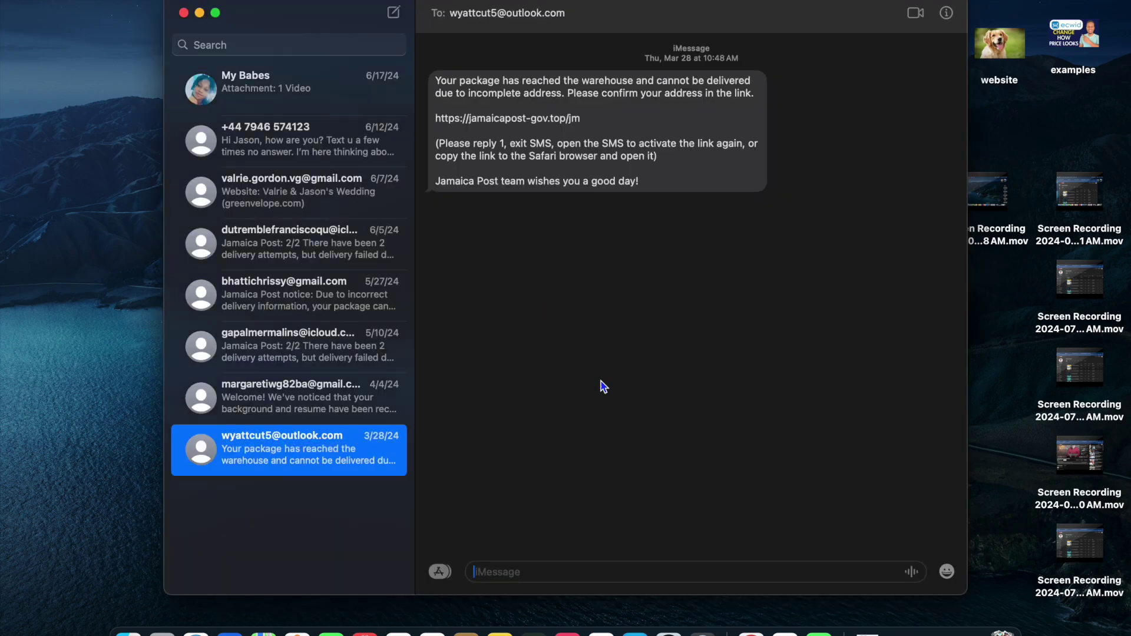
pyautogui.click(184, 13)
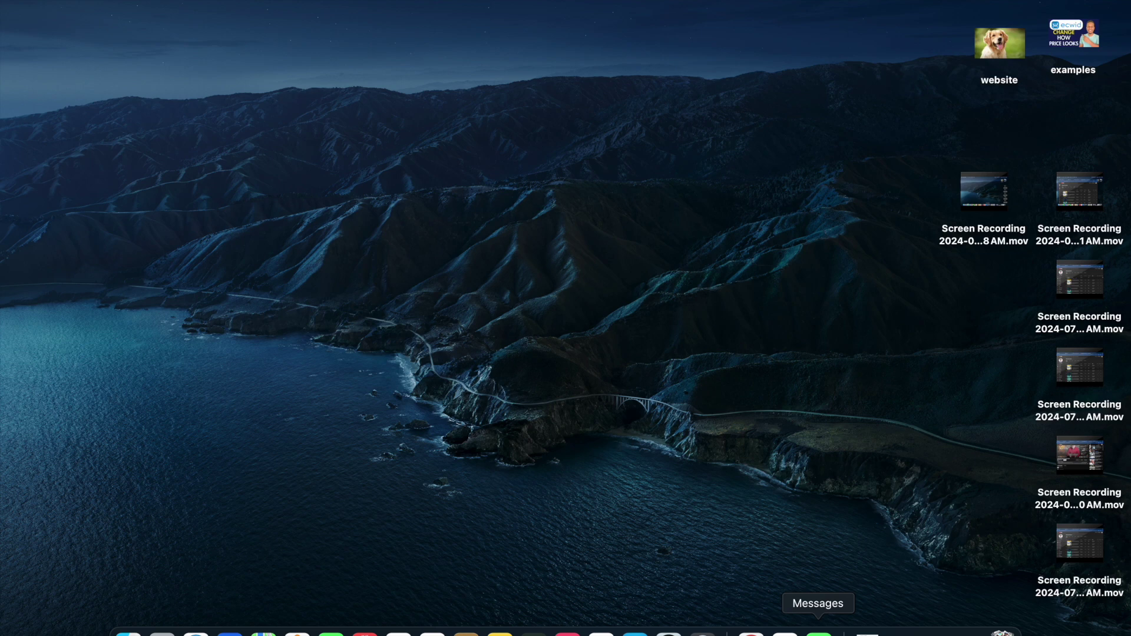
pyautogui.rightClick(818, 631)
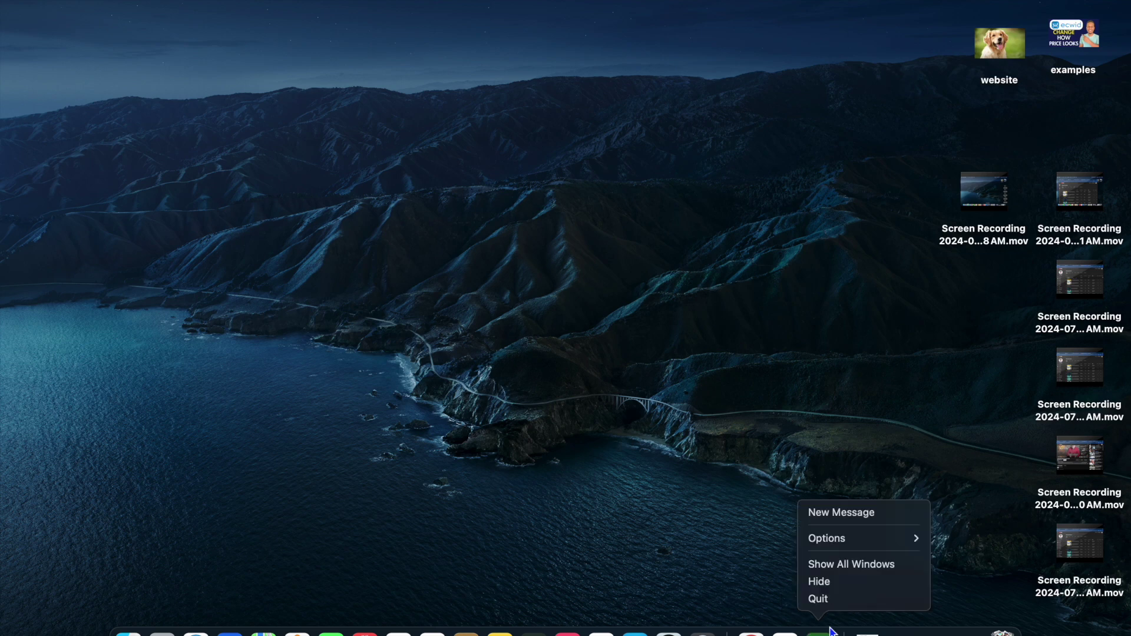
pyautogui.moveTo(848, 537)
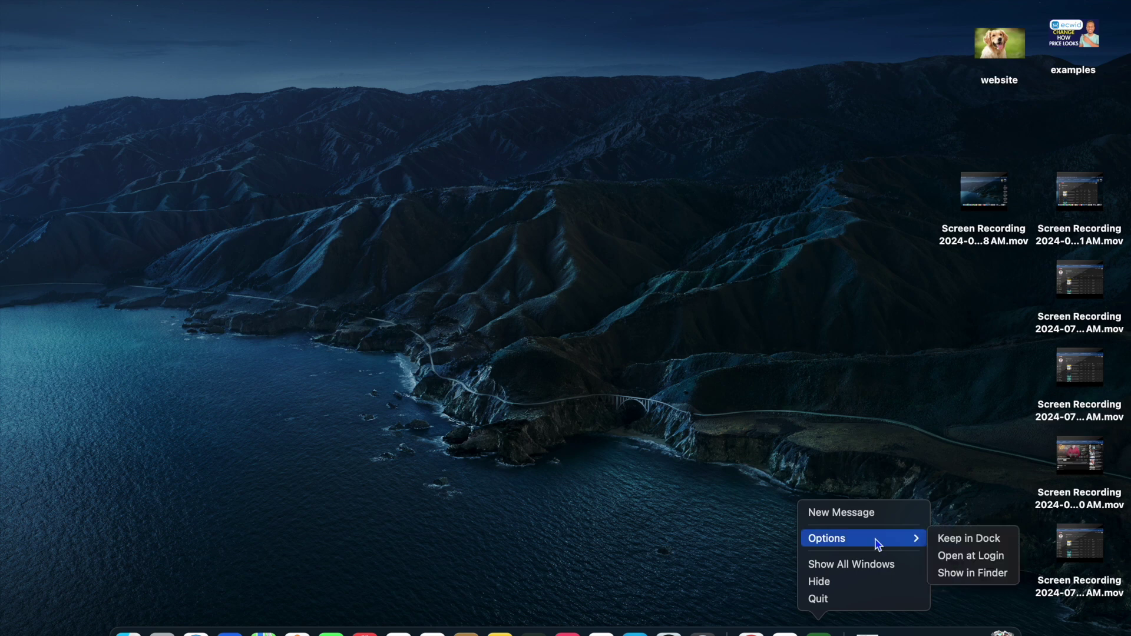
# Choose Keep in Dock from the Messages Dock options.
pyautogui.click(963, 541)
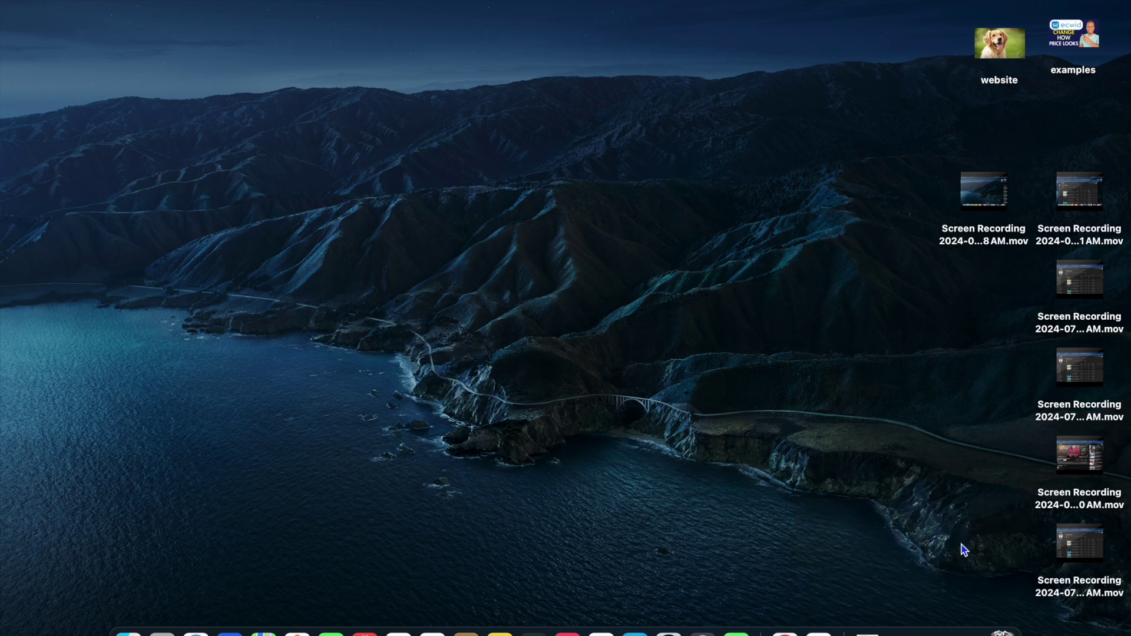